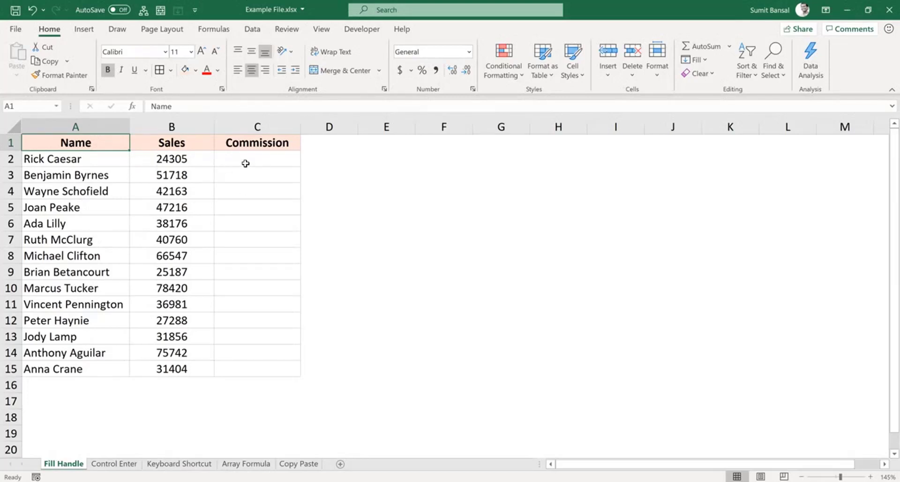
Step: Enter the formula =B2*15% in cell C2 to calculate the first commission
left_click(245, 163)
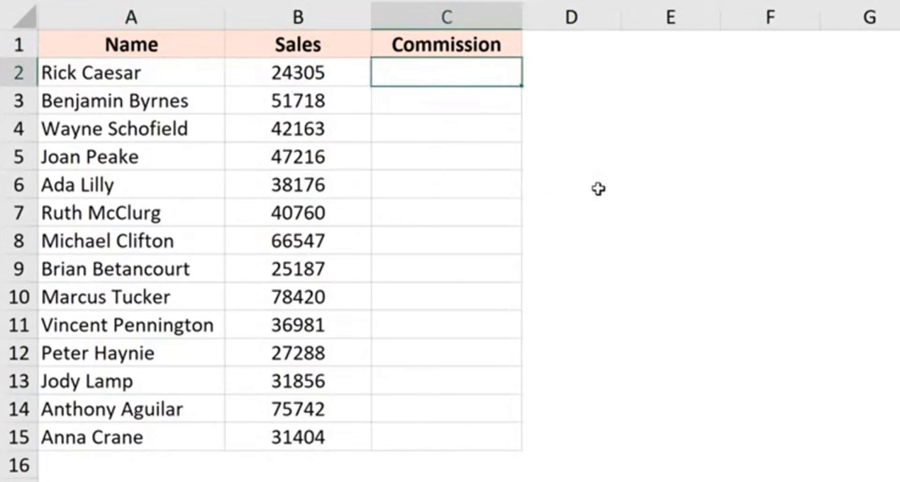
type("=")
key("Left")
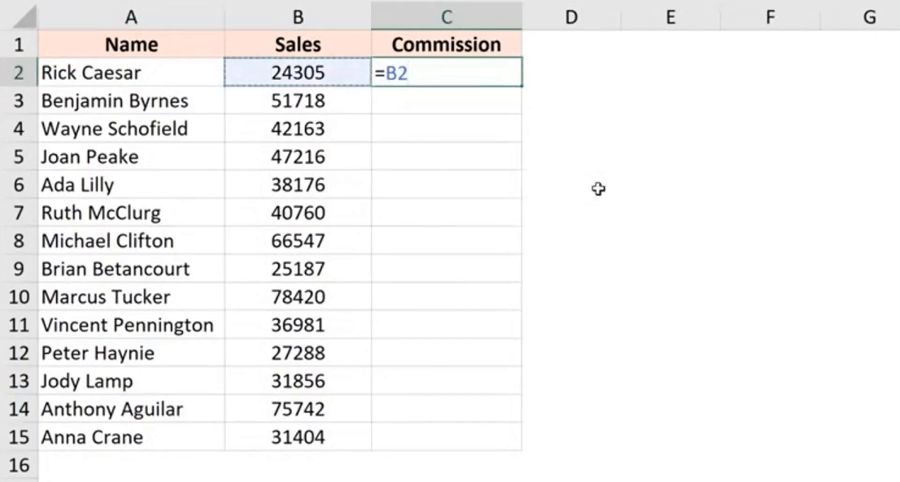
type("*15%")
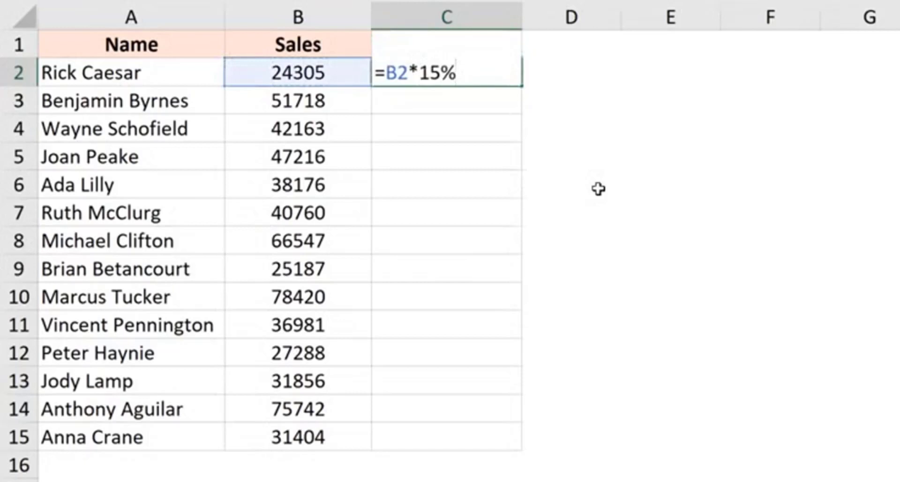
key("Return")
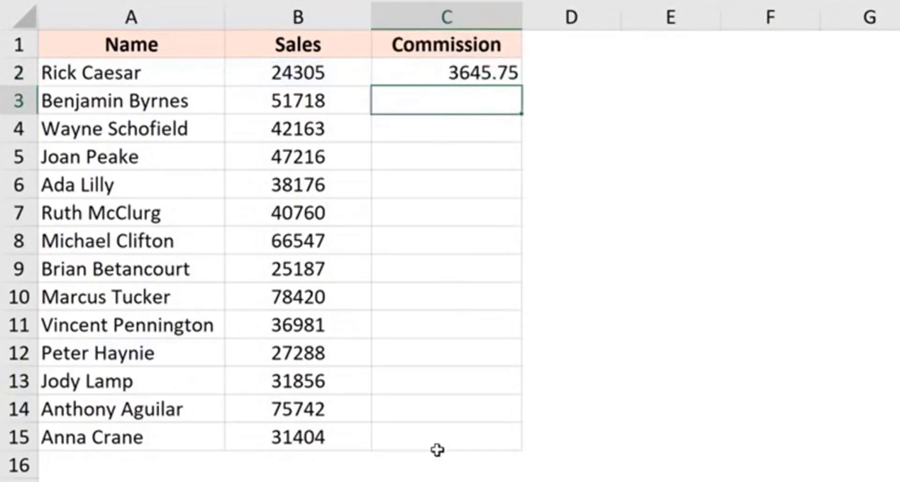
Step: Auto-fill the commission formula from C2 down to C15 and check the copied cells
left_click(465, 77)
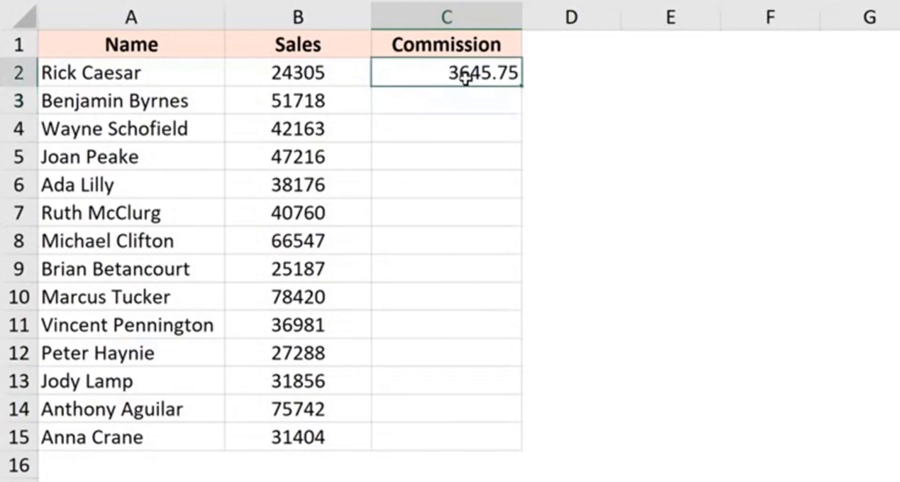
double_click(521, 87)
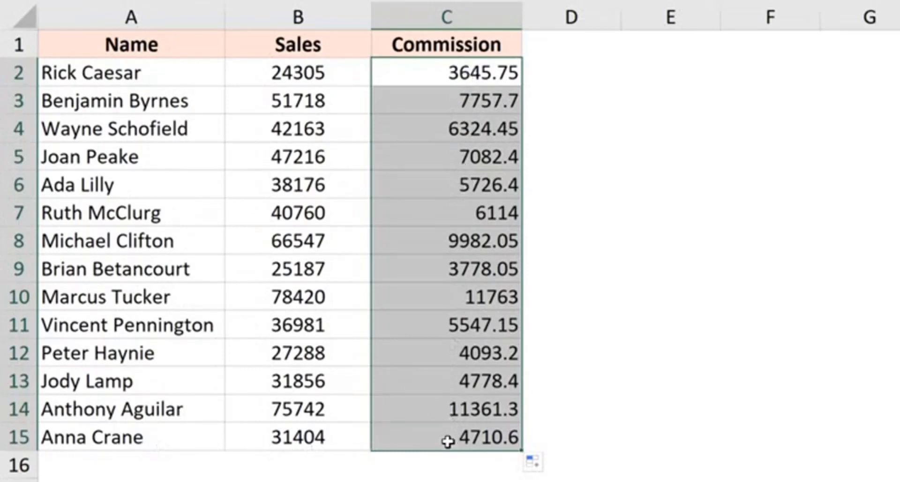
key("shift+Up")
key("shift+Up")
key("shift+Up")
left_click(464, 107)
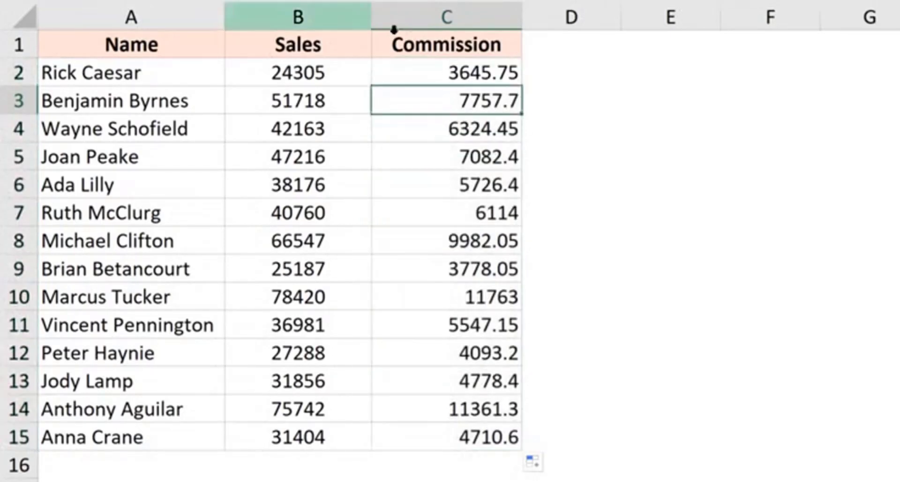
left_click(432, 72)
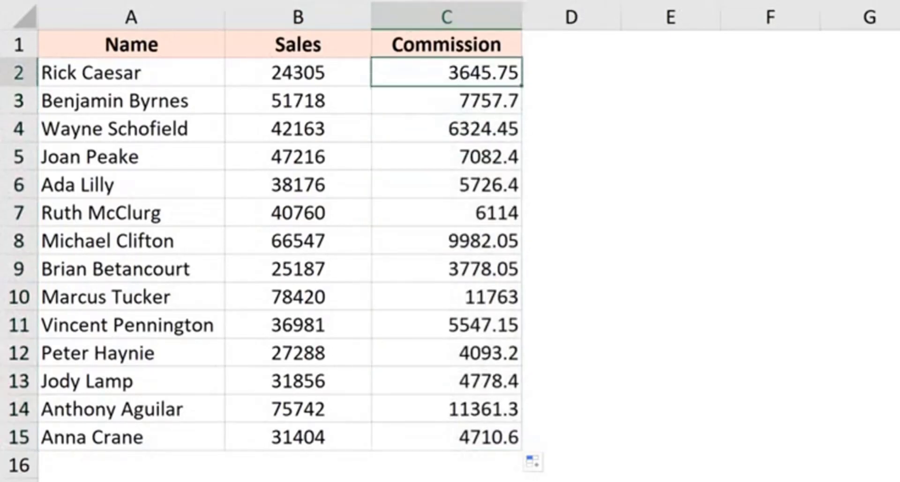
left_click(413, 103)
left_click(438, 135)
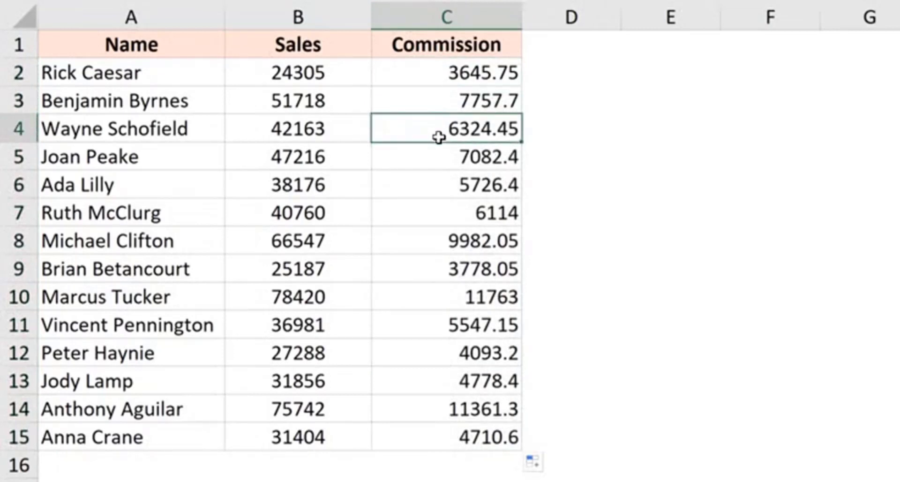
Step: Clear the commission formulas in C3:C15 and empty the name and sales cells A6:B6
left_click_drag(443, 103, 444, 427)
key("Delete")
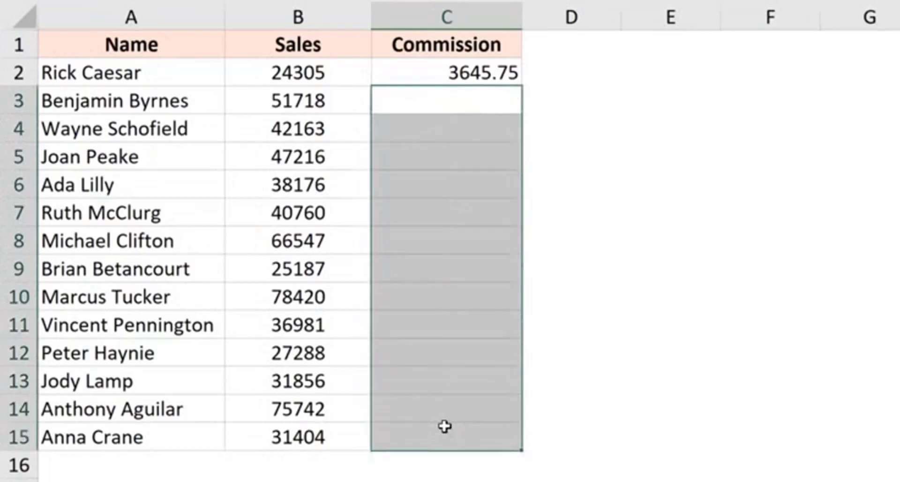
left_click(155, 190)
left_click_drag(155, 190, 281, 191)
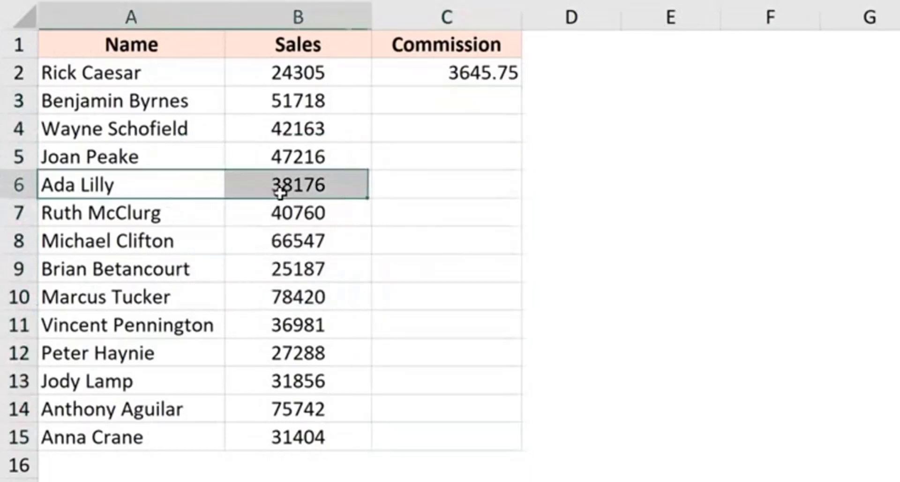
key("Delete")
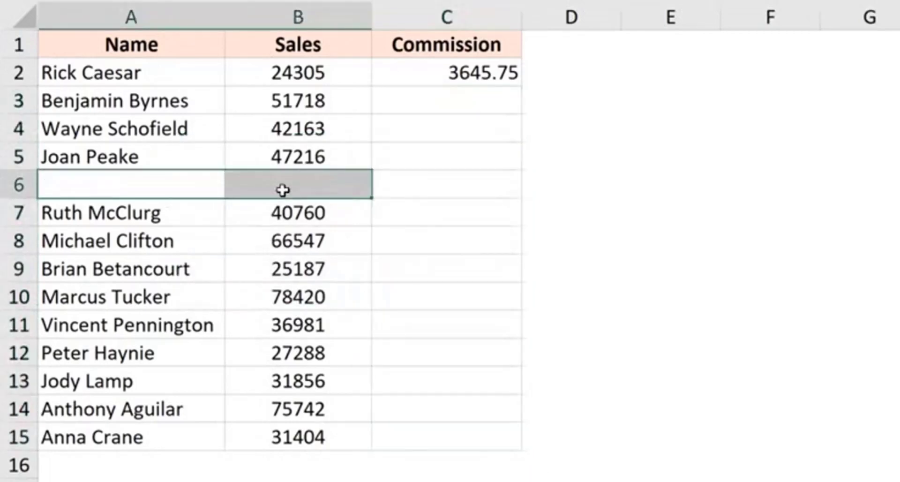
Step: Auto-fill the C2 commission formula down to C5, then clear C3:C5
left_click(454, 77)
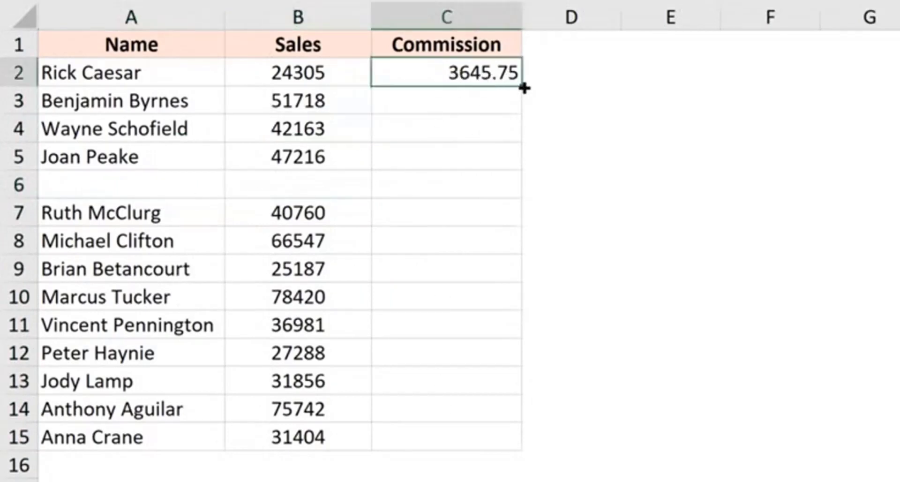
left_click_drag(524, 88, 523, 165)
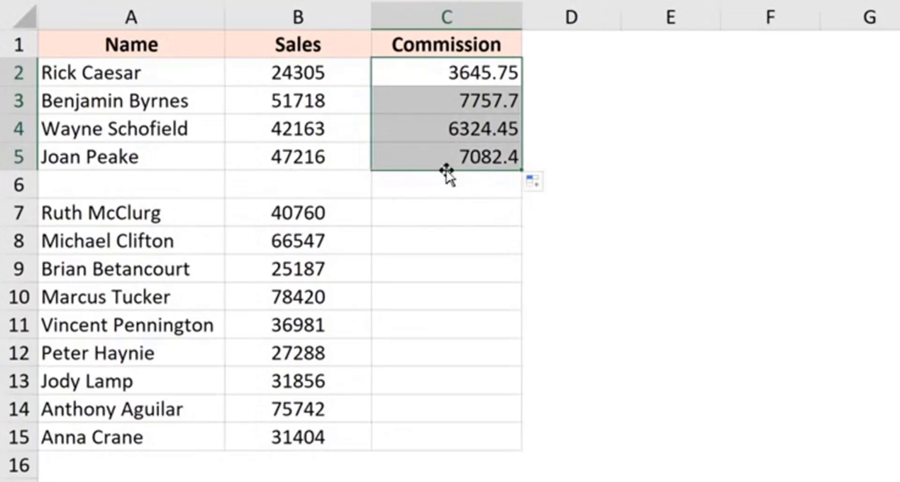
left_click_drag(488, 100, 487, 161)
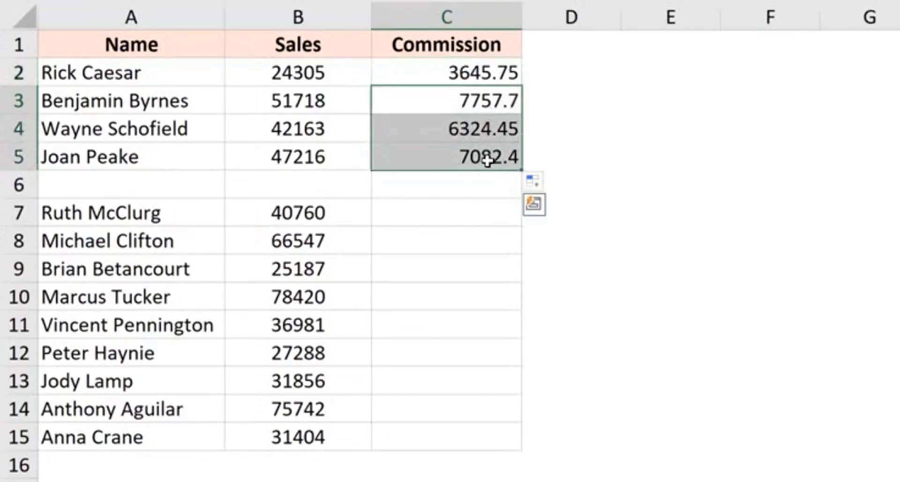
key("Delete")
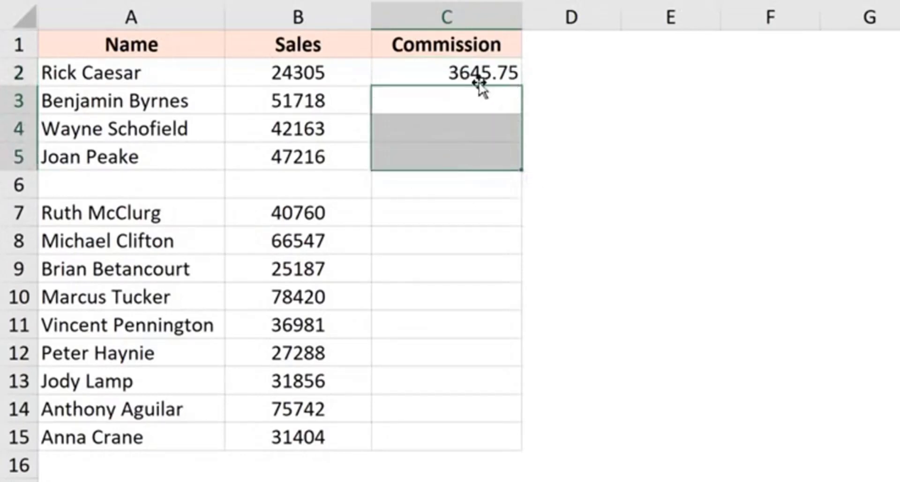
Step: Fill the commission formula from C2 down to C15 across the blank row, then delete the formula in C6
left_click(488, 78)
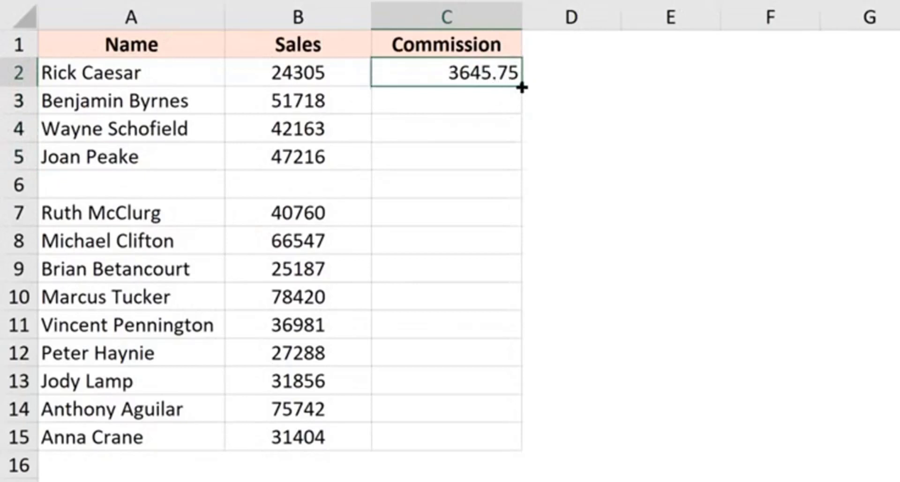
left_click_drag(522, 87, 513, 442)
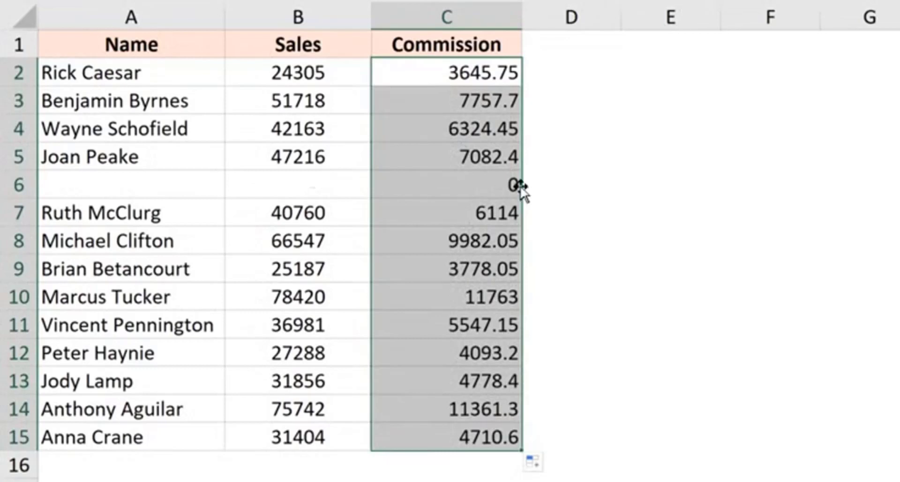
left_click(497, 186)
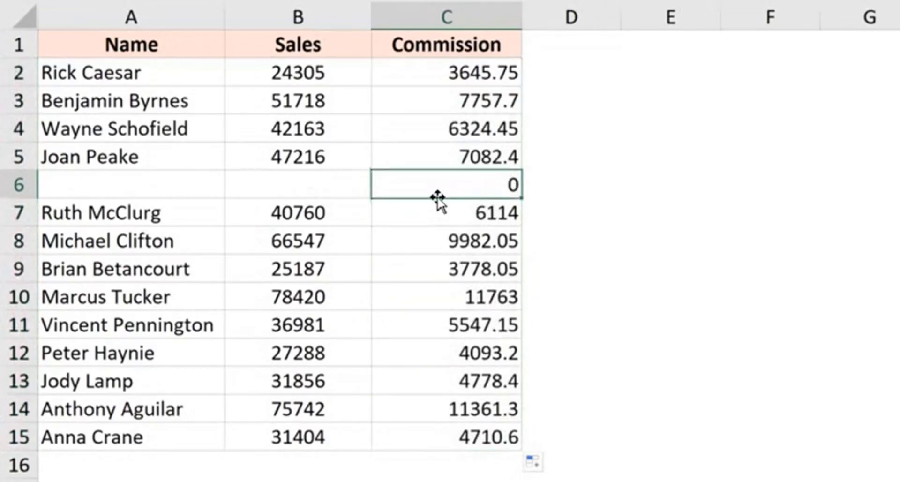
key("Delete")
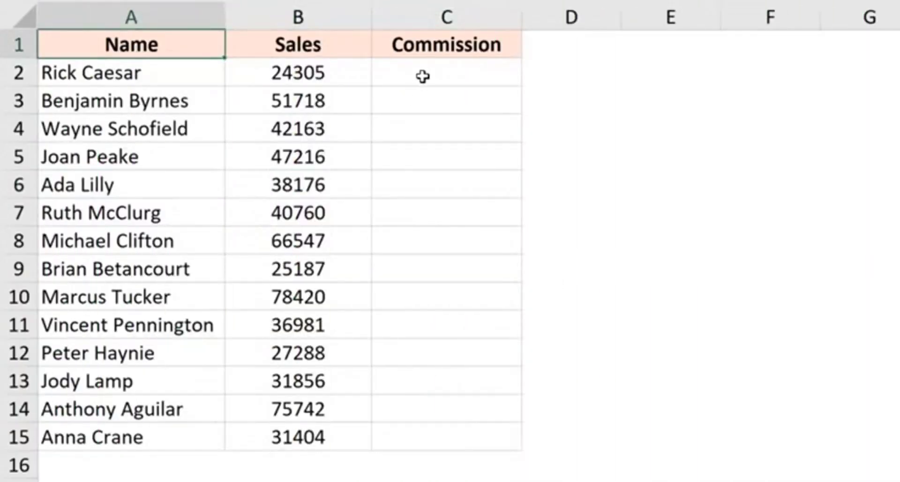
Step: Enter the formula =B2*15% into the whole range C2:C15 at once and check the first cells
left_click_drag(427, 76, 434, 441)
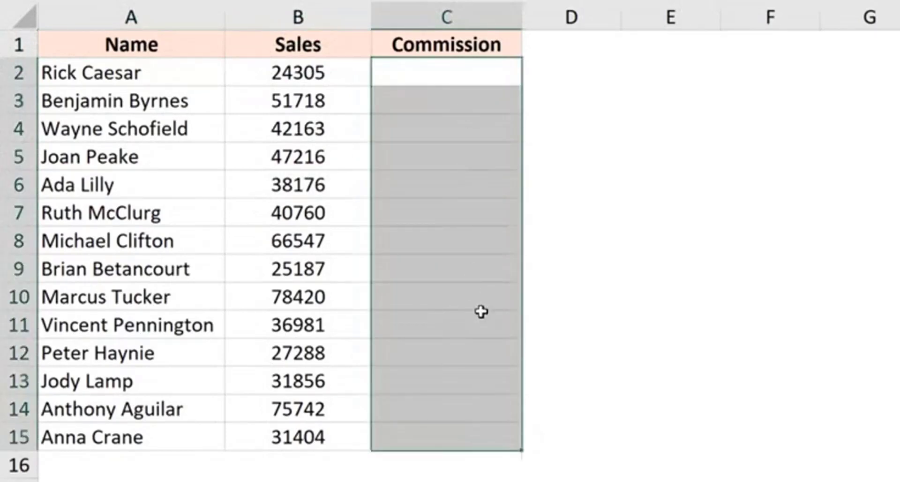
type("=")
key("Left")
type("*15")
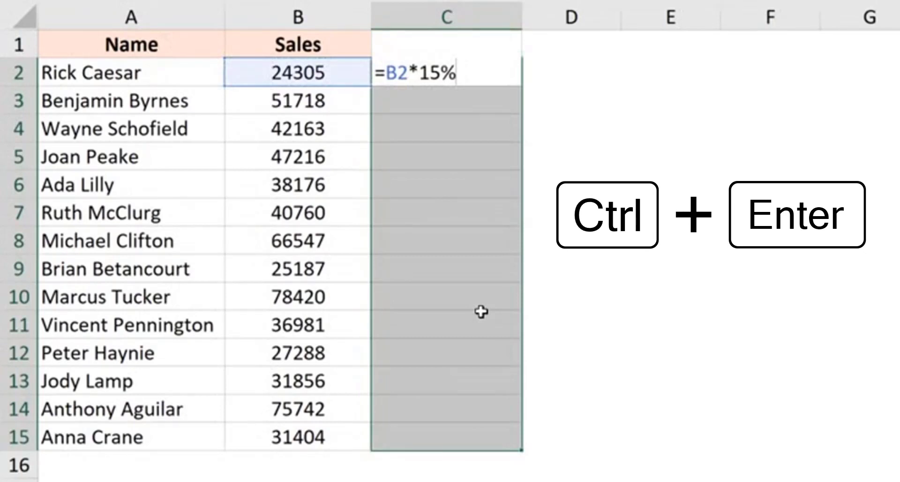
key("ctrl+Return")
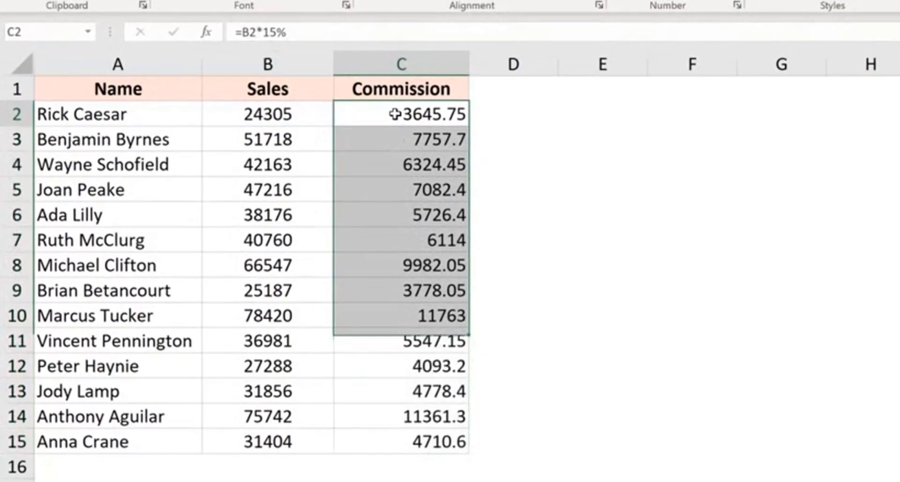
left_click(441, 72)
left_click(391, 144)
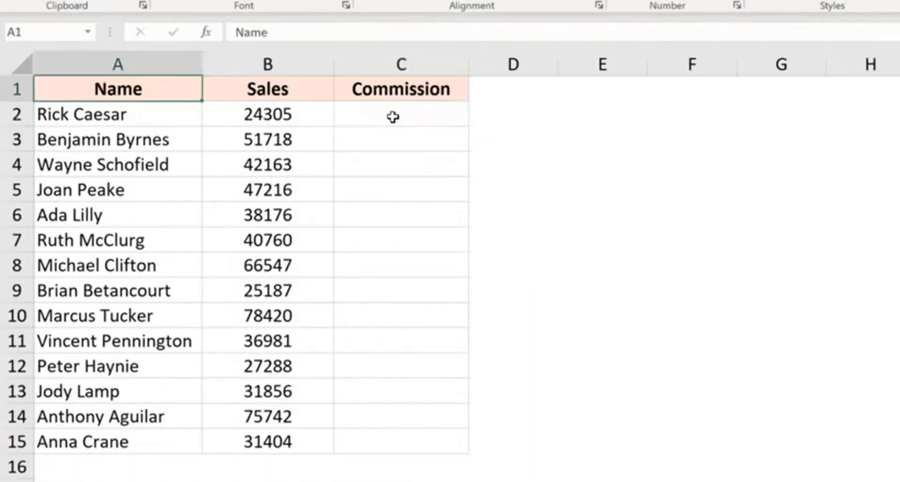
Step: On the sheet with the empty Commission column, enter =B2*15% in cell C2 and keep that cell selected
left_click(392, 117)
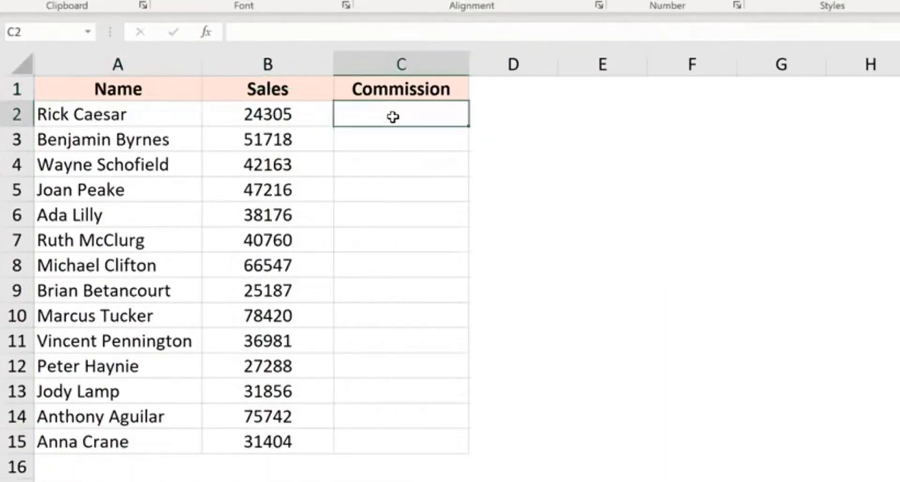
type("=")
key("Left")
type("*15%")
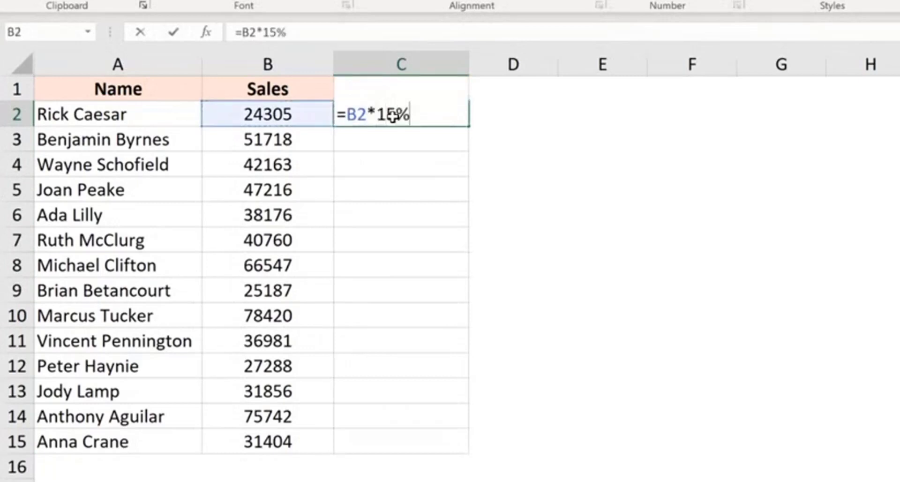
key("ctrl+Return")
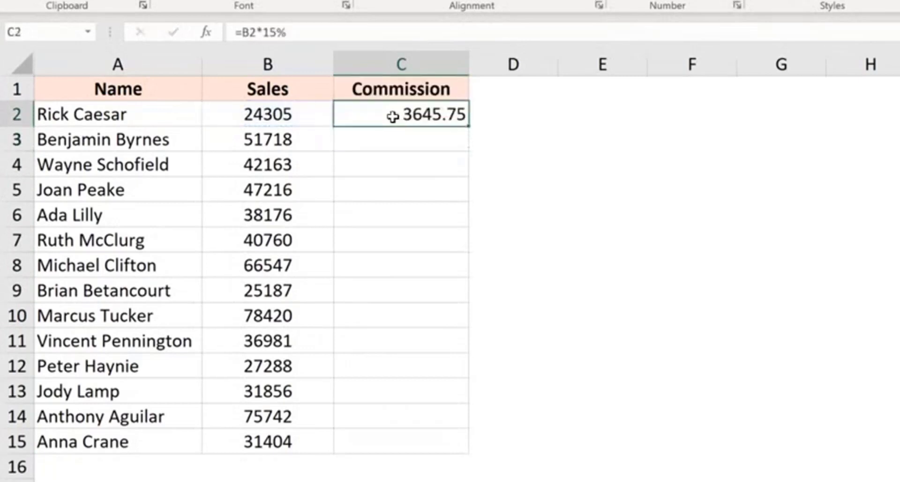
Step: Apply Fill Down to the range C2:C15 to copy the commission formula from C2
left_click_drag(393, 117, 380, 441)
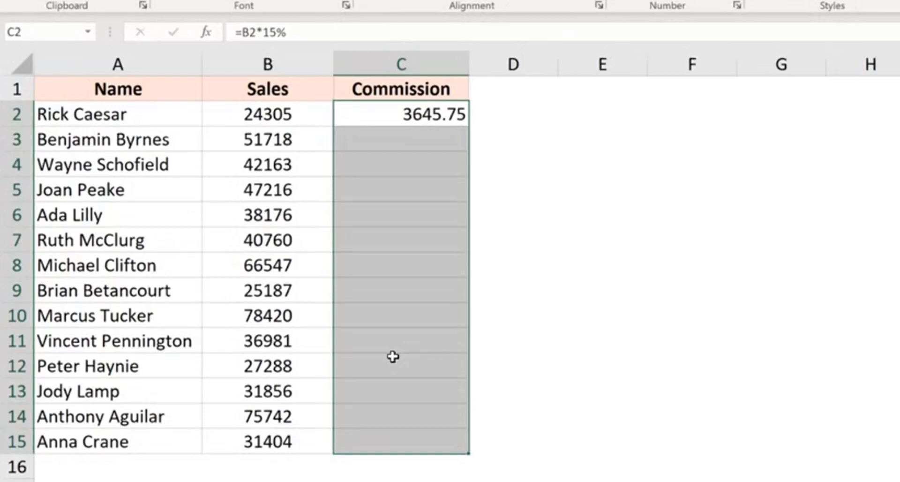
key("ctrl+d")
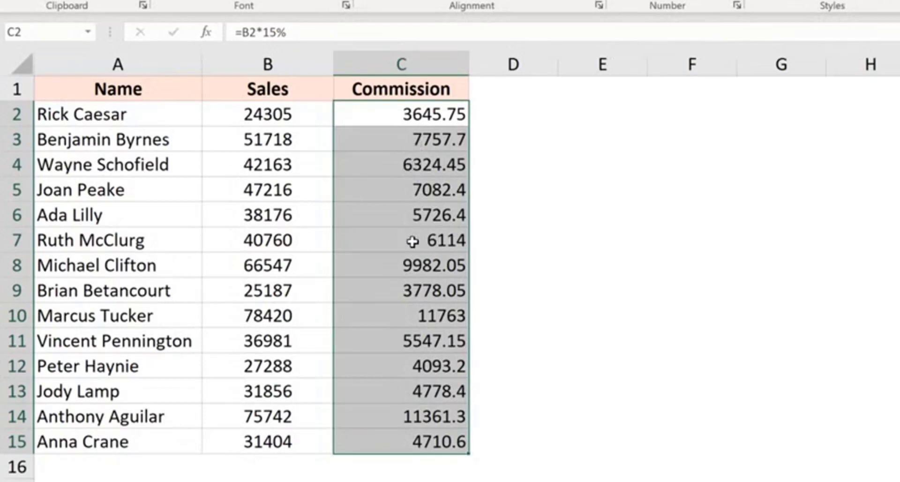
mouse_move(423, 369)
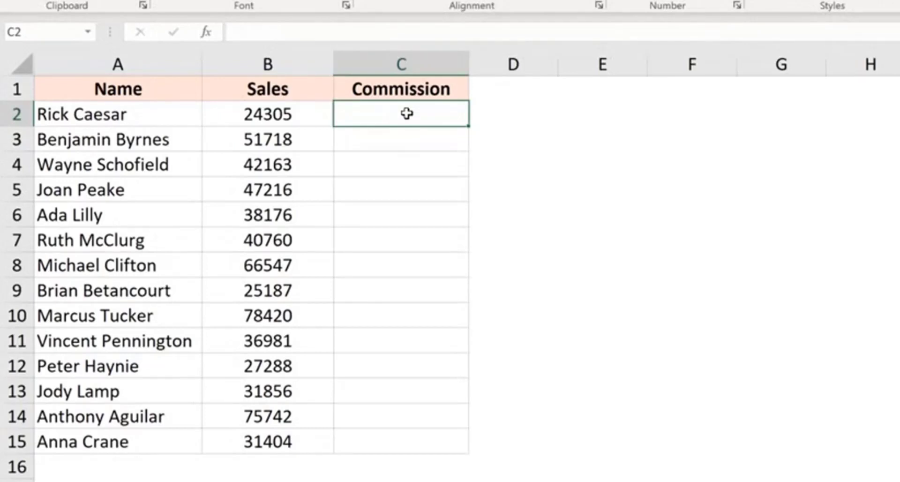
Step: Enter the array formula =B2:B15*15% in cell C2 to calculate all commissions at once
type("=")
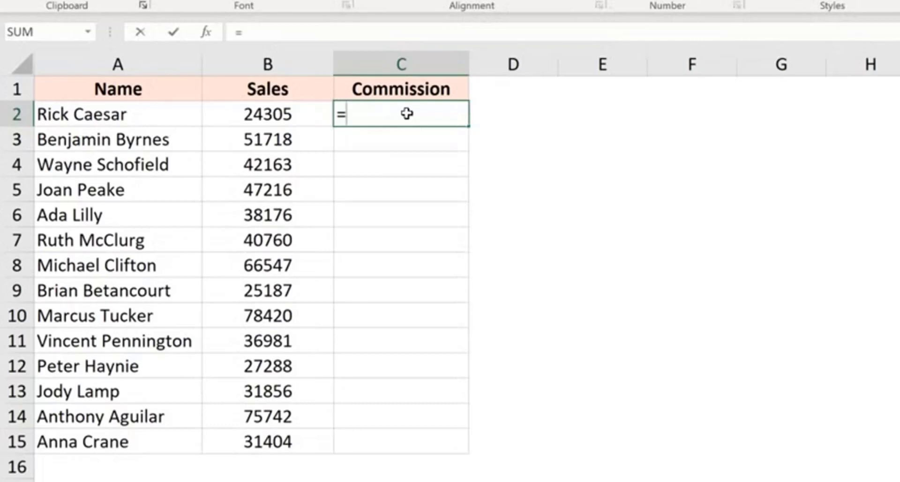
key("Left")
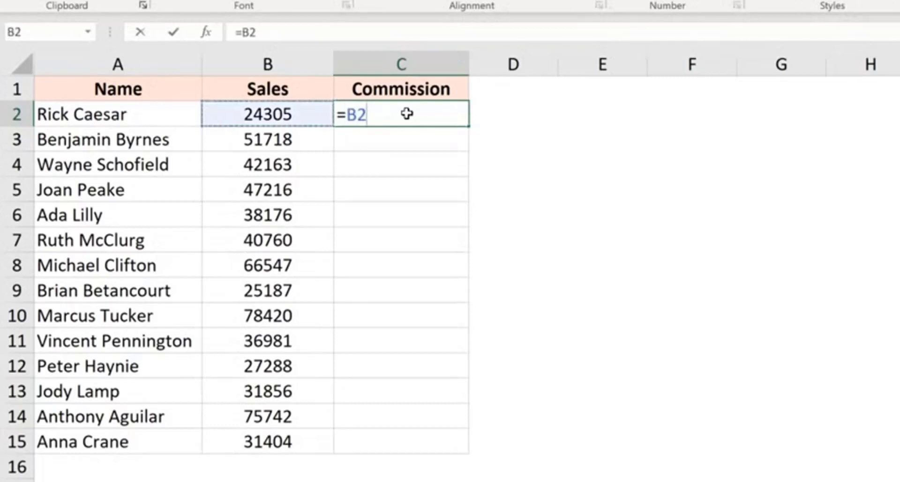
key("ctrl+shift+Down")
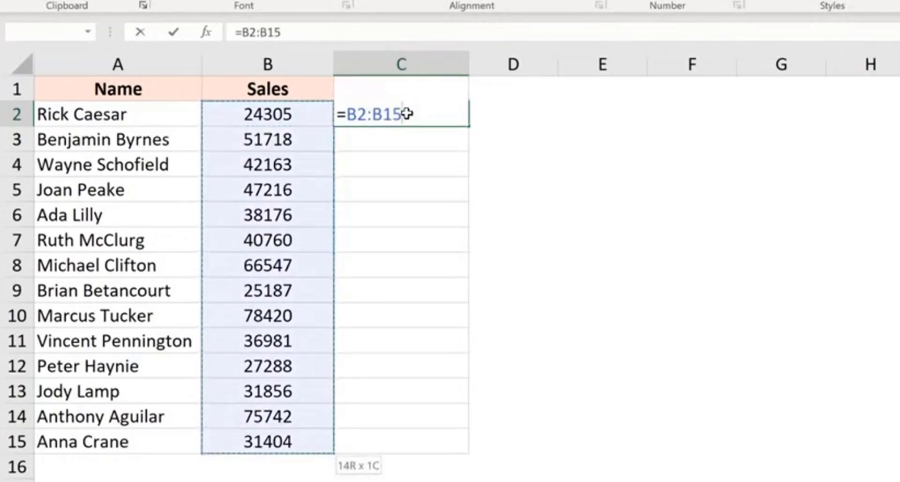
type("*15%")
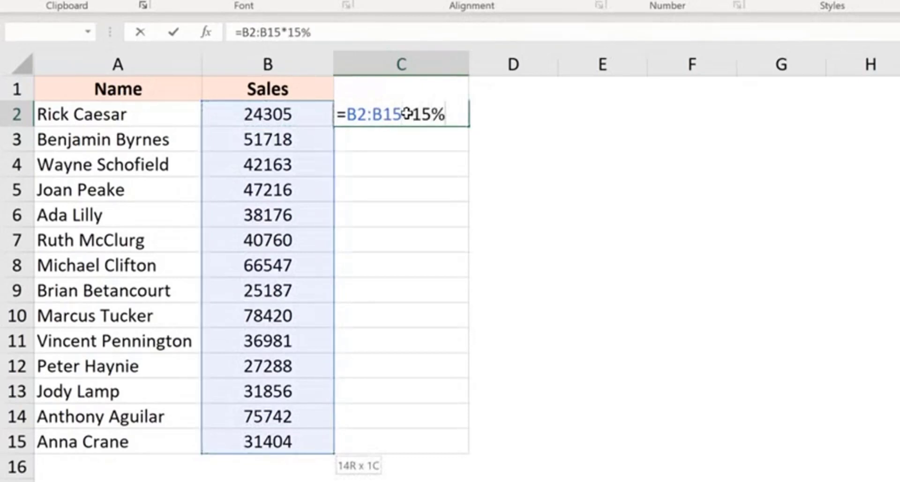
key("Return")
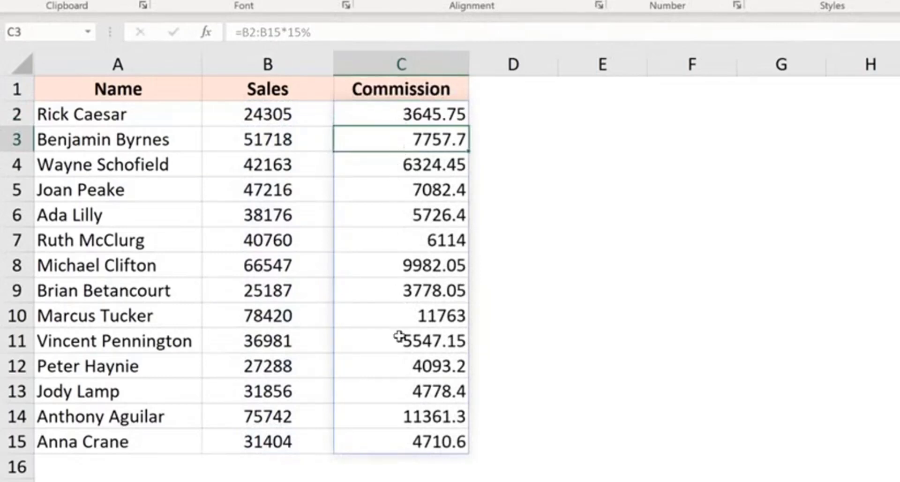
Step: Check the array formula in C2 against the Sales range B2:B15 and its spilled cells, and delete it from C2
left_click(388, 113)
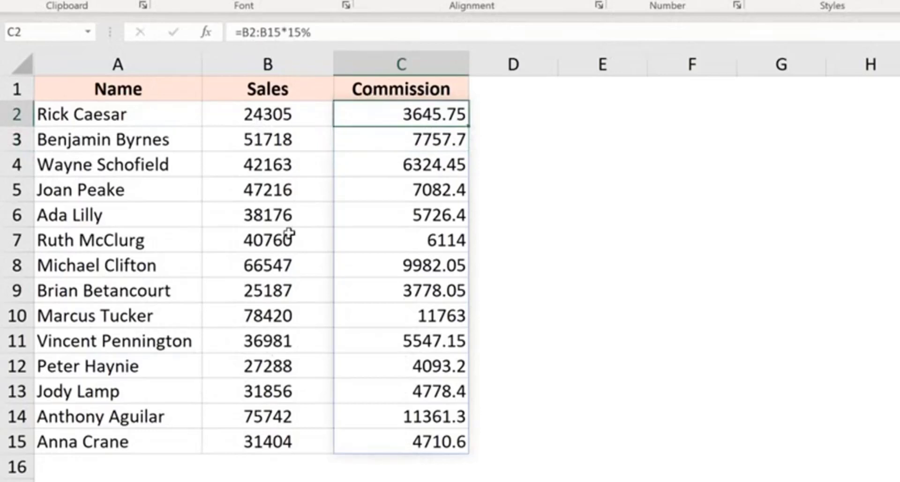
left_click_drag(268, 115, 273, 437)
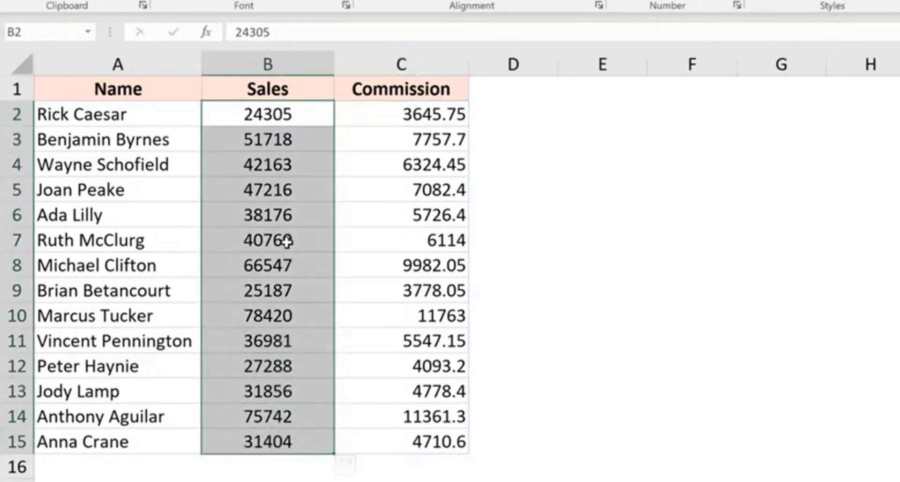
left_click(396, 114)
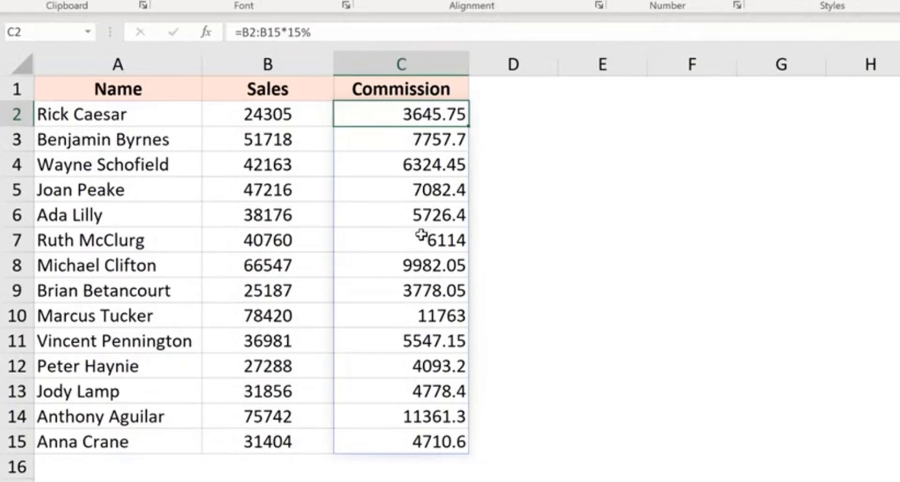
left_click(424, 190)
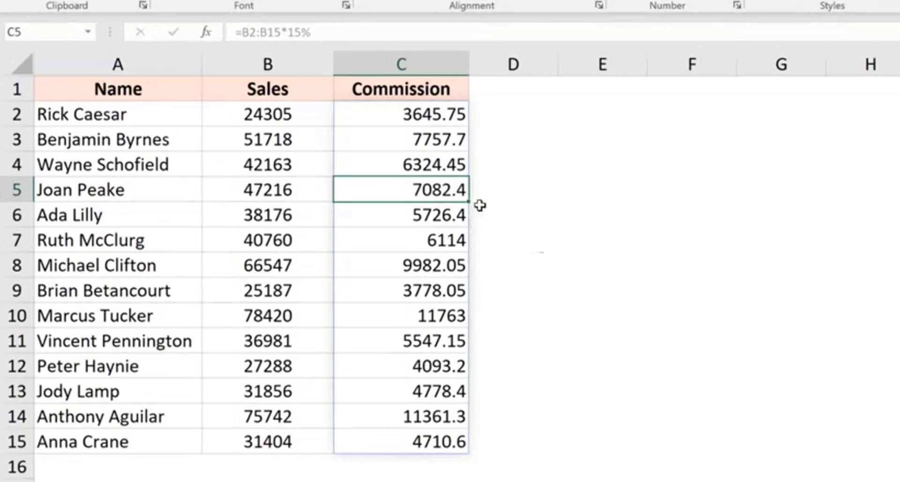
left_click_drag(414, 123, 396, 439)
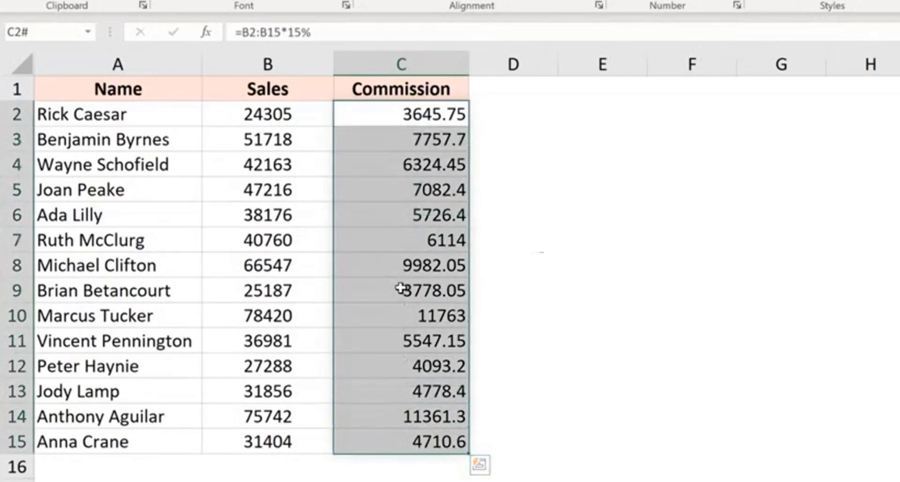
left_click(400, 118)
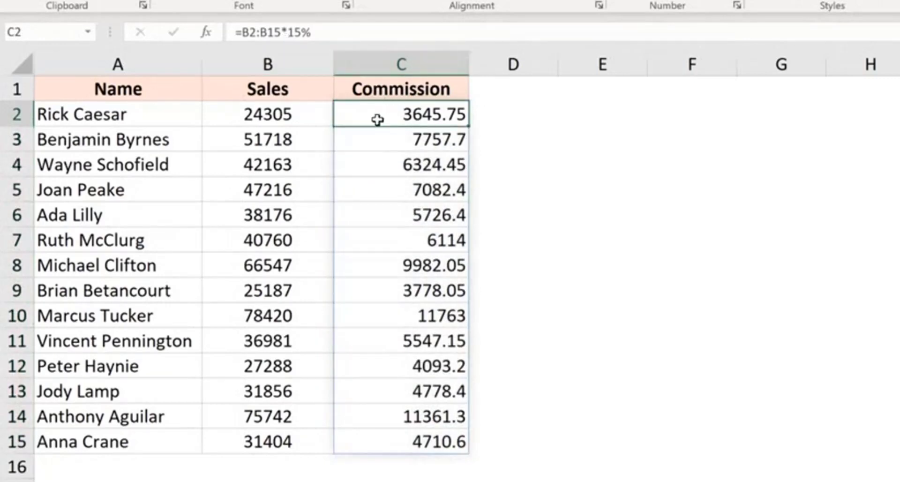
key("Delete")
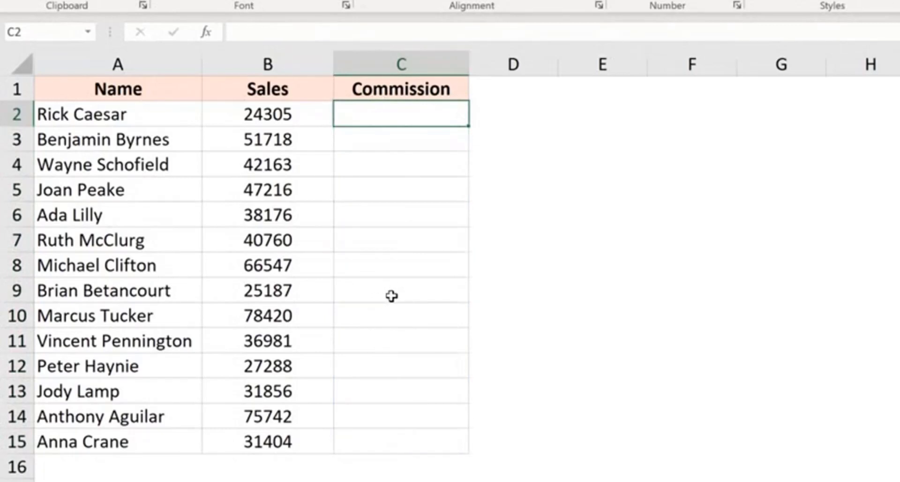
Step: Enter 0 in cell C10 of the empty Commission column
left_click(408, 321)
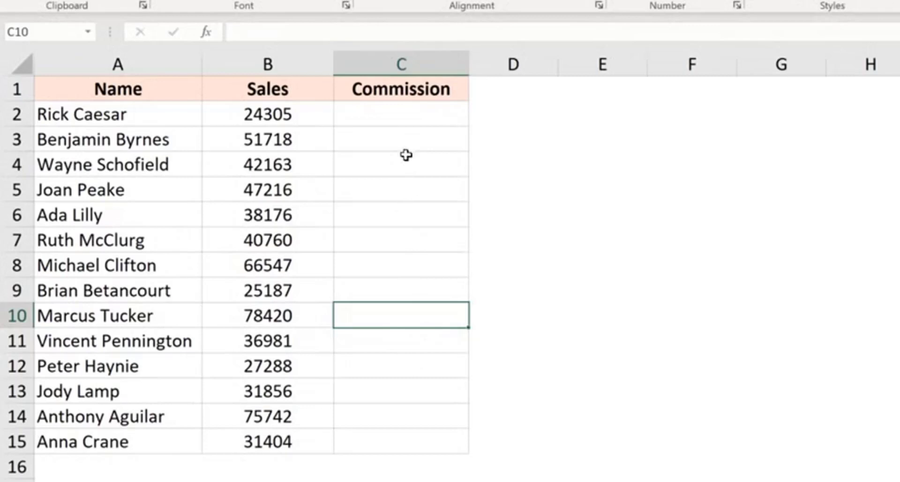
type("0")
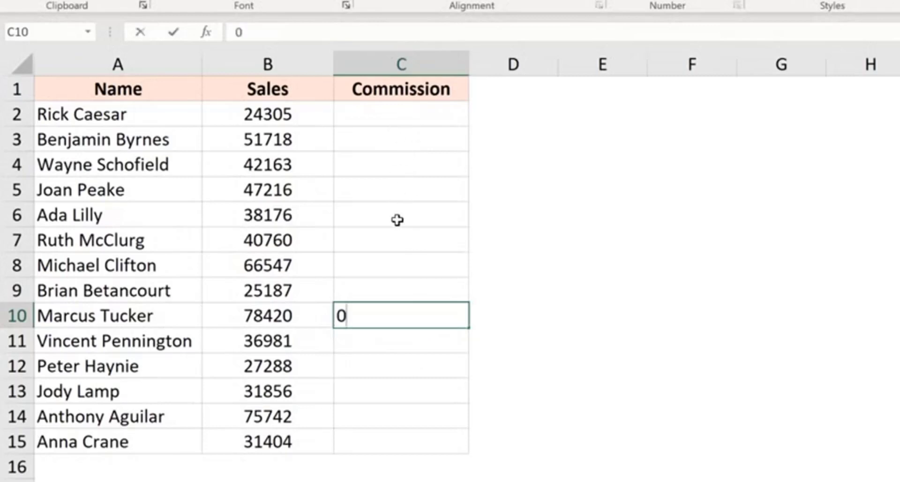
left_click(594, 311)
Step: Enter the array formula =B2:B15*15% in cell C2 while C10 is occupied
left_click(399, 122)
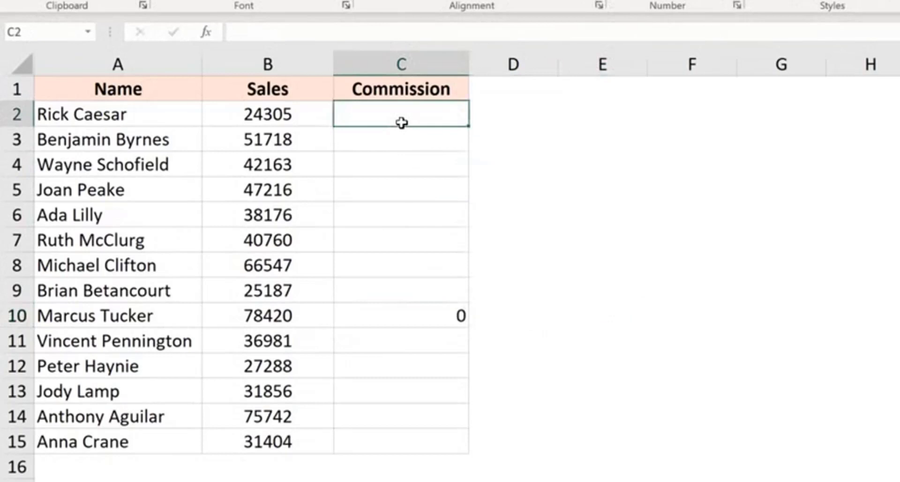
type("=")
key("Left")
key("ctrl+shift+Down")
type("*15%")
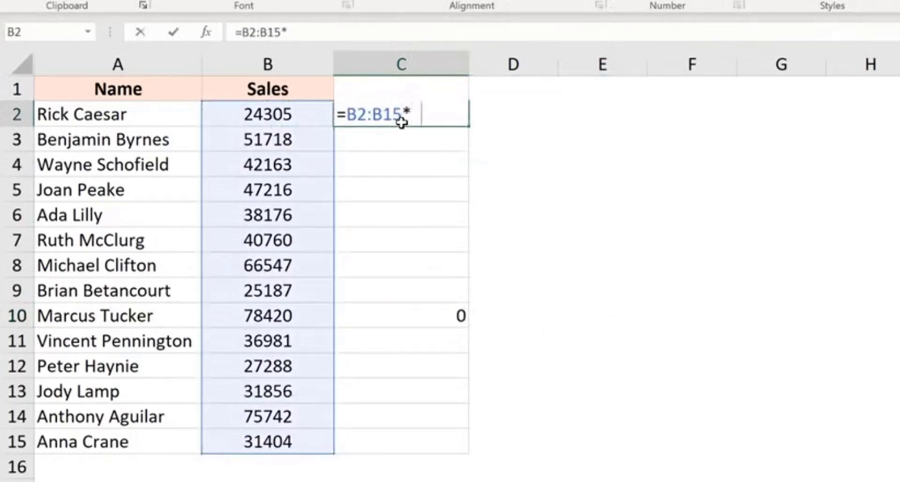
key("Return")
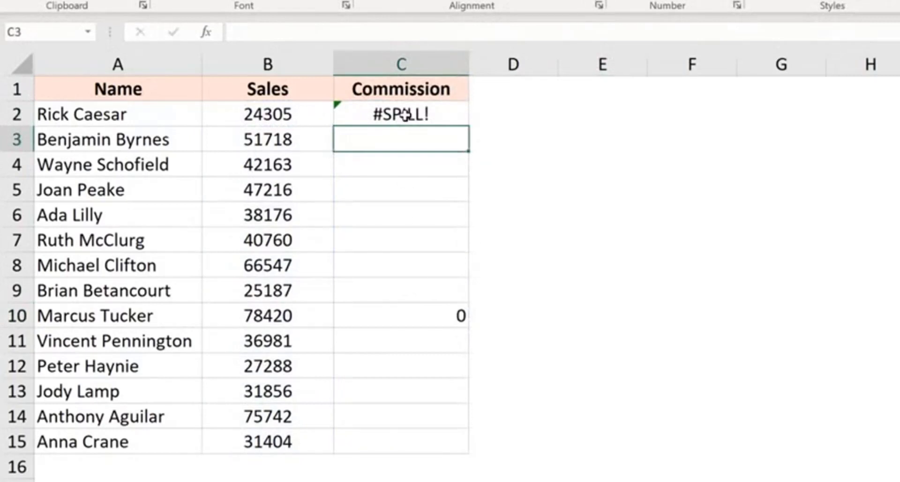
Step: View the error options for the formula in C2, and clear the obstructing cell C10
left_click(341, 108)
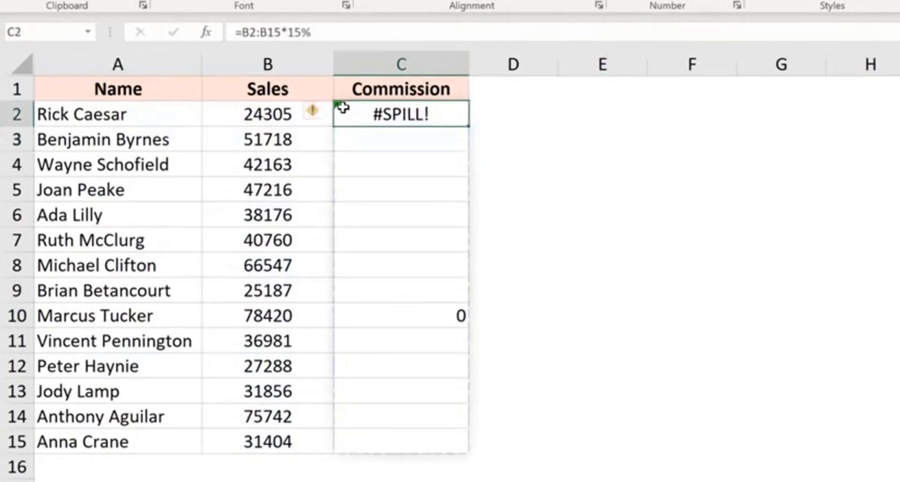
left_click(315, 113)
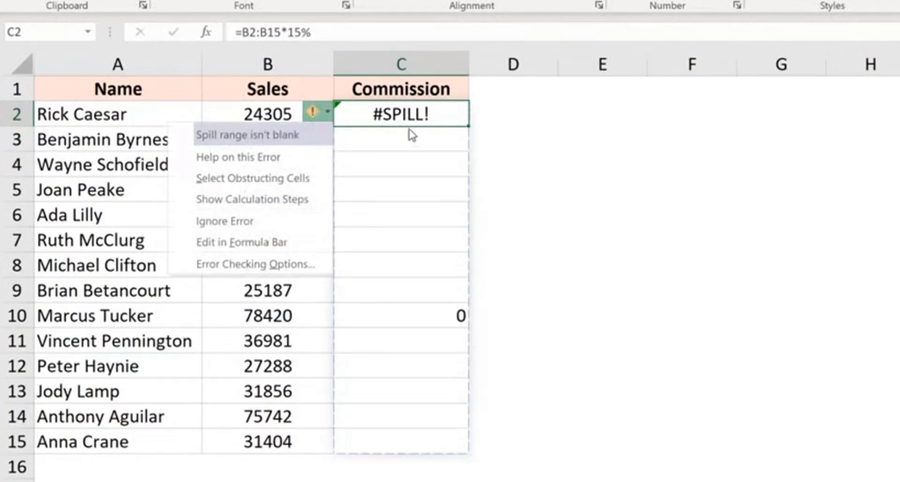
key("Escape")
left_click(419, 316)
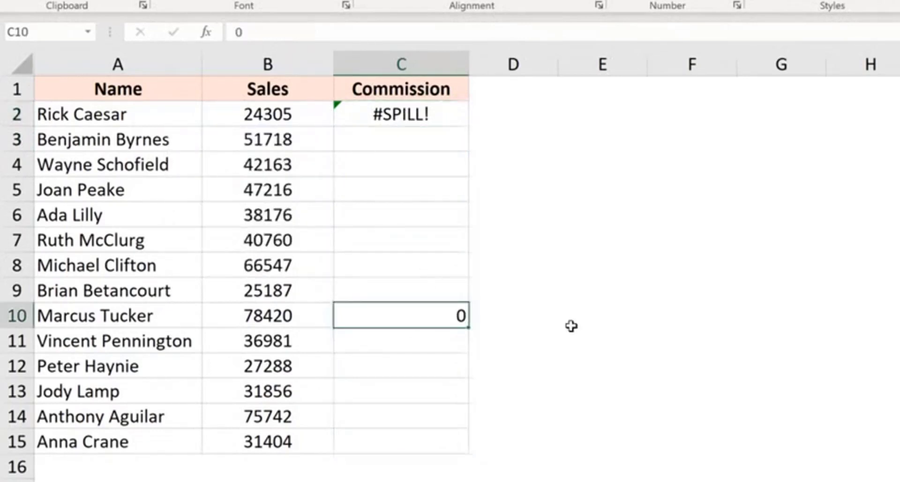
key("Delete")
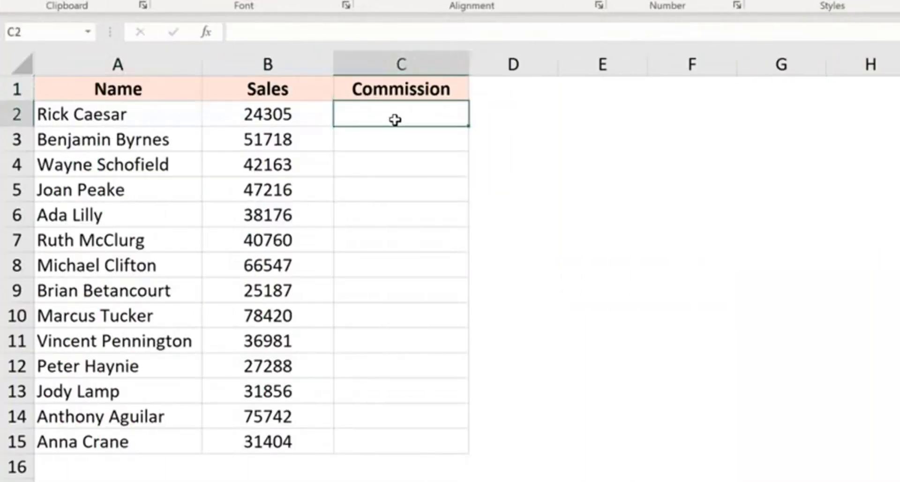
Step: Enter the formula =B2*15% in cell C2 of the emptied Commission column
type("=")
key("Left")
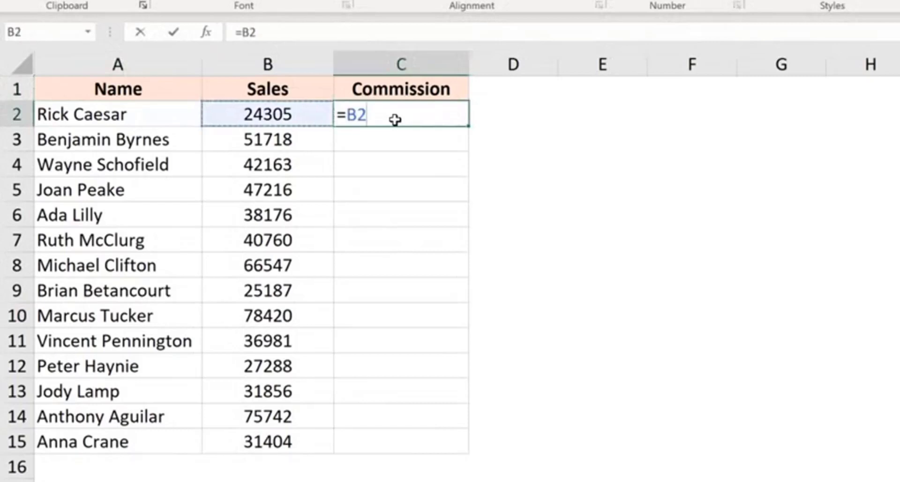
type("*15%")
key("Return")
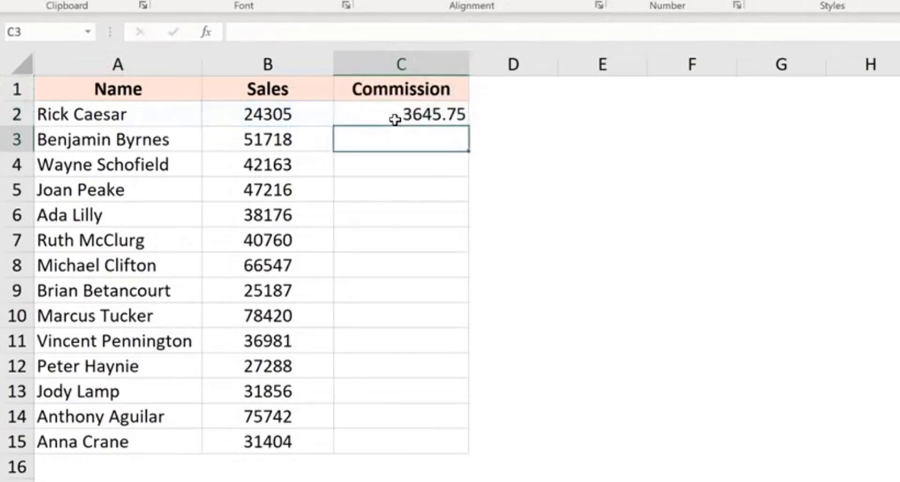
Step: Copy the commission formula from C2 and paste it into the range C2:C15
left_click(395, 120)
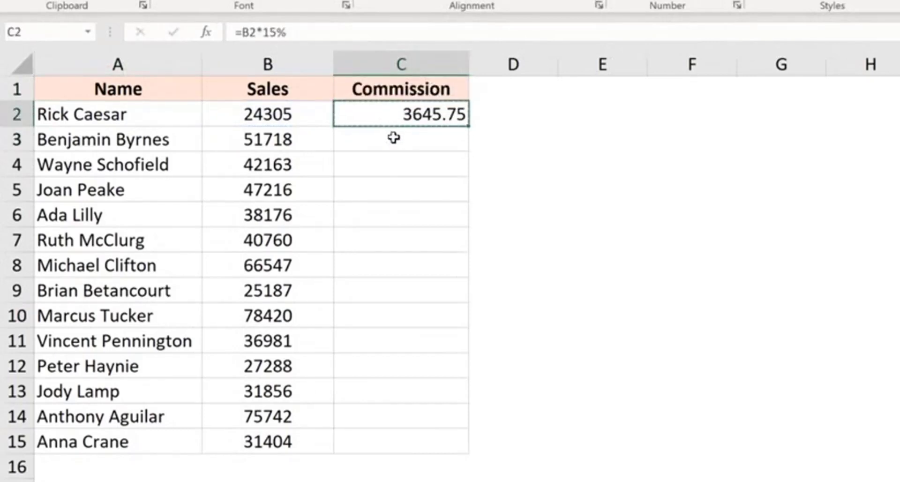
left_click(398, 135)
key("shift+Down")
key("shift+Down")
key("shift+Down")
key("shift+Down")
key("shift+Down")
key("shift+Down")
key("shift+Down")
key("shift+Down")
key("shift+Down")
key("shift+Down")
key("shift+Down")
key("shift+Down")
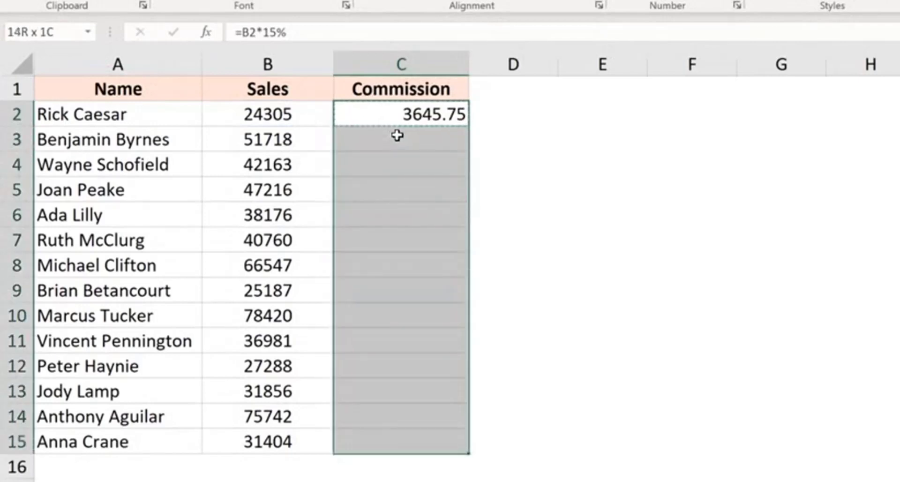
key("ctrl+v")
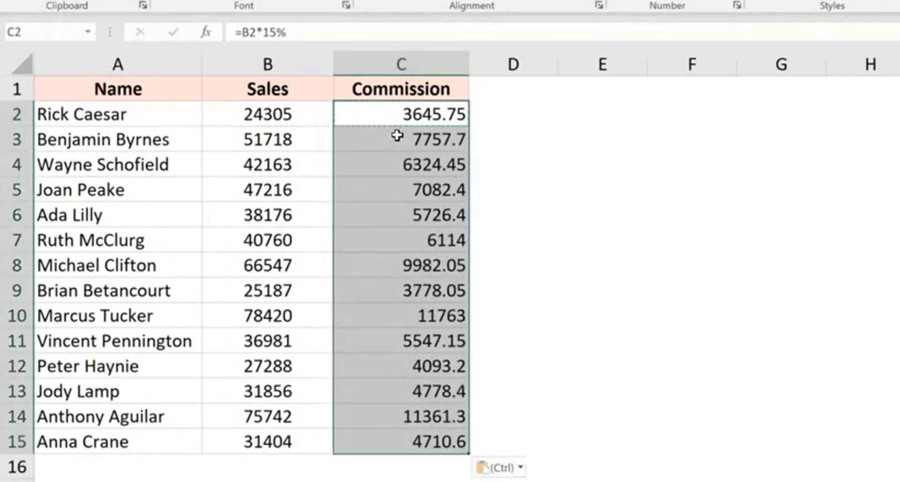